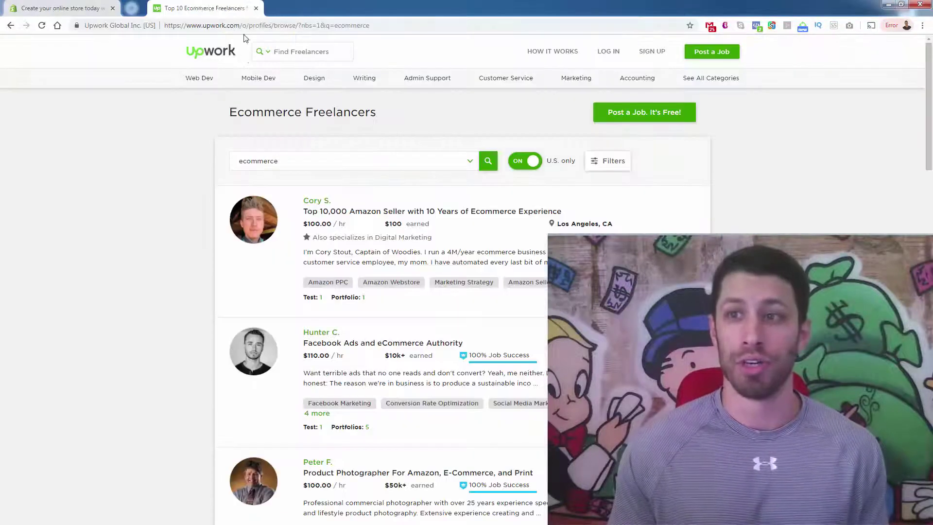
Scroll through the U.S.-only ecommerce freelancer results on Upwork, then return to the top
click(299, 168)
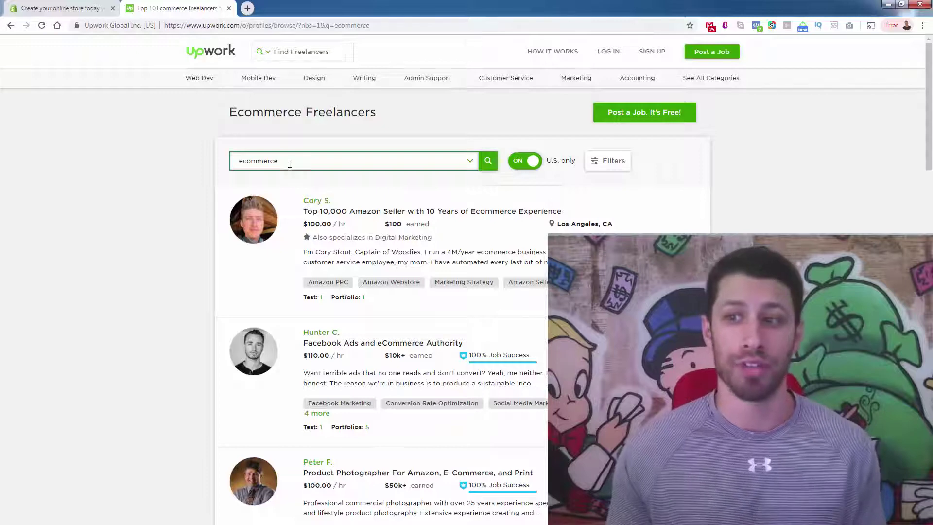
scroll(328, 235, down, 3)
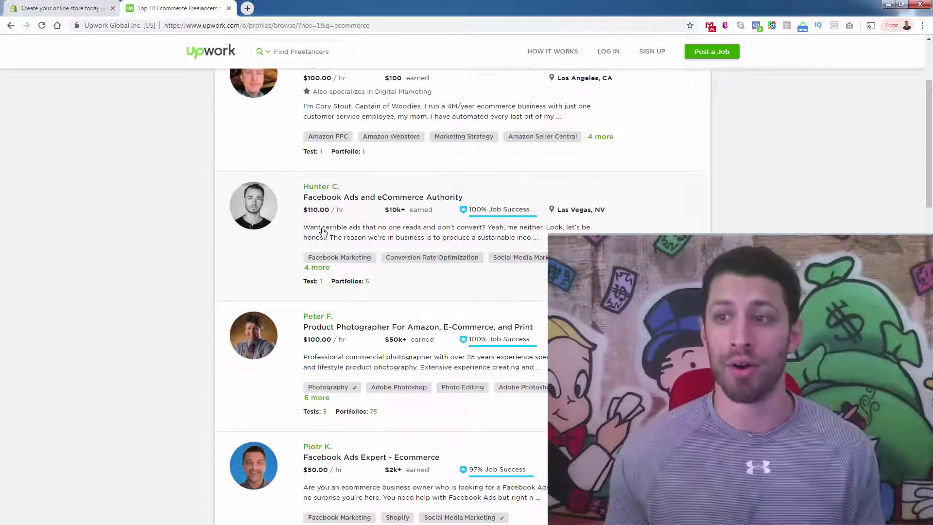
scroll(335, 291, down, 1)
scroll(337, 299, down, 6)
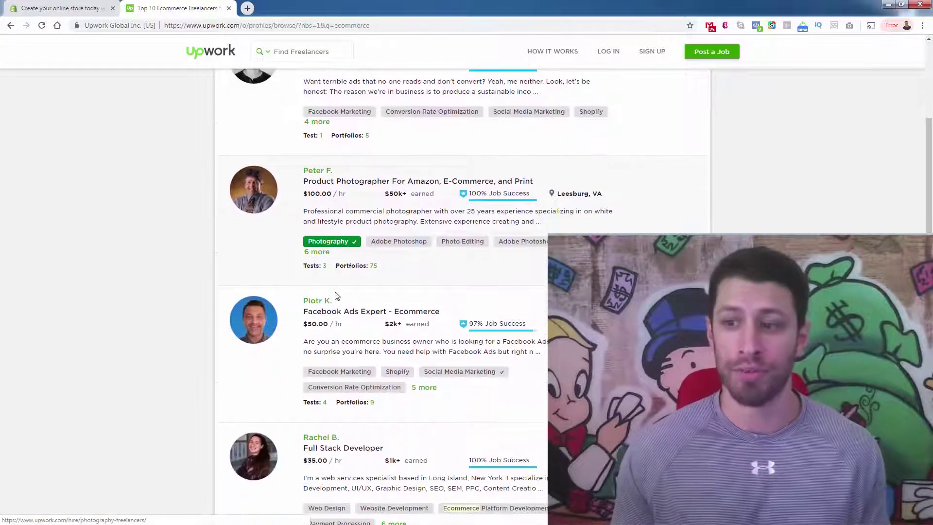
scroll(332, 351, down, 3)
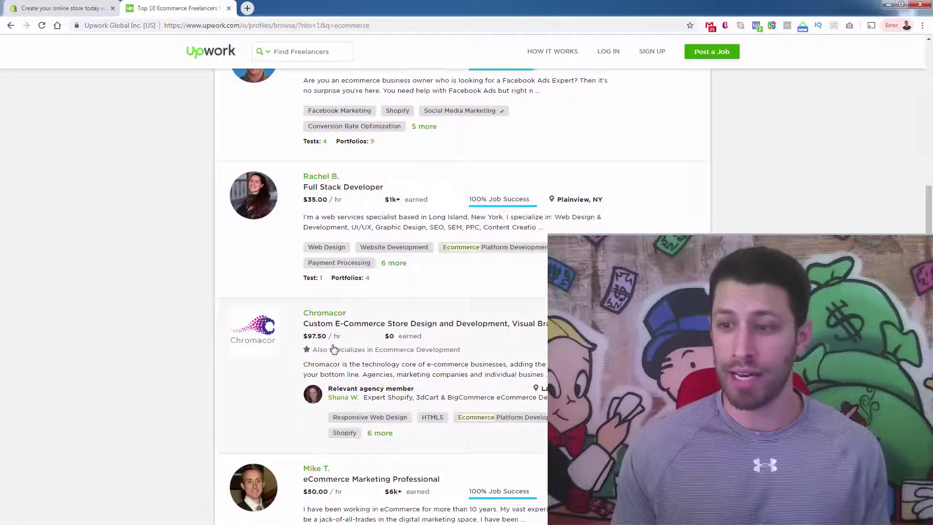
key(Home)
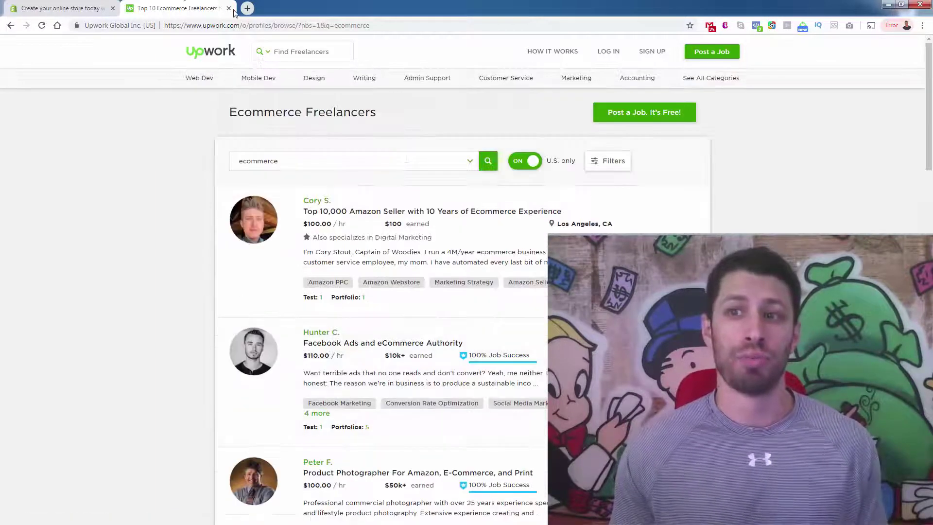
click(229, 8)
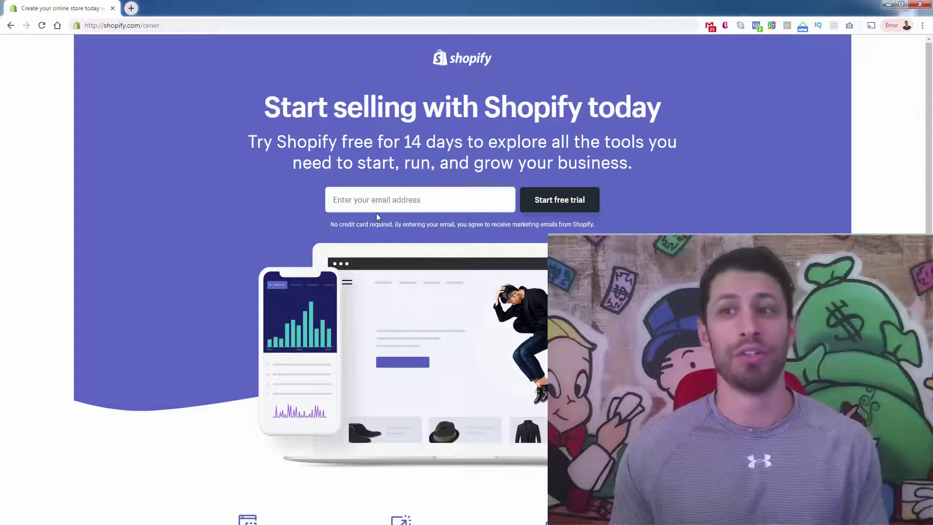
click(146, 25)
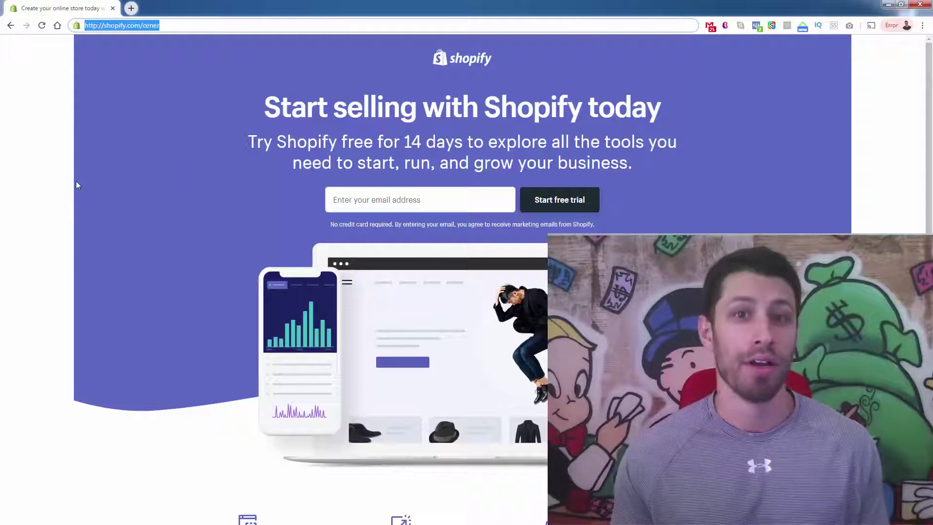
click(127, 188)
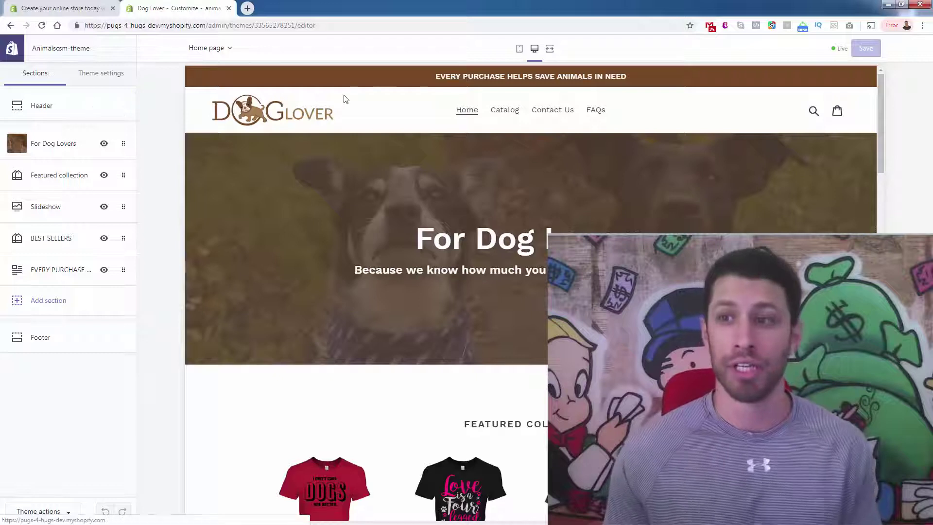
In the Header settings, try green, then lime green, for the announcement bar colour
click(104, 115)
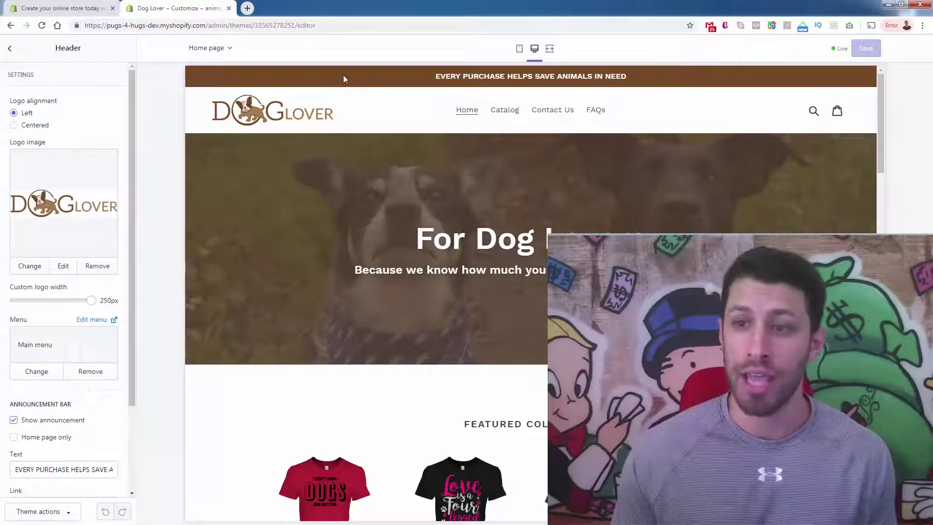
scroll(73, 243, down, 2)
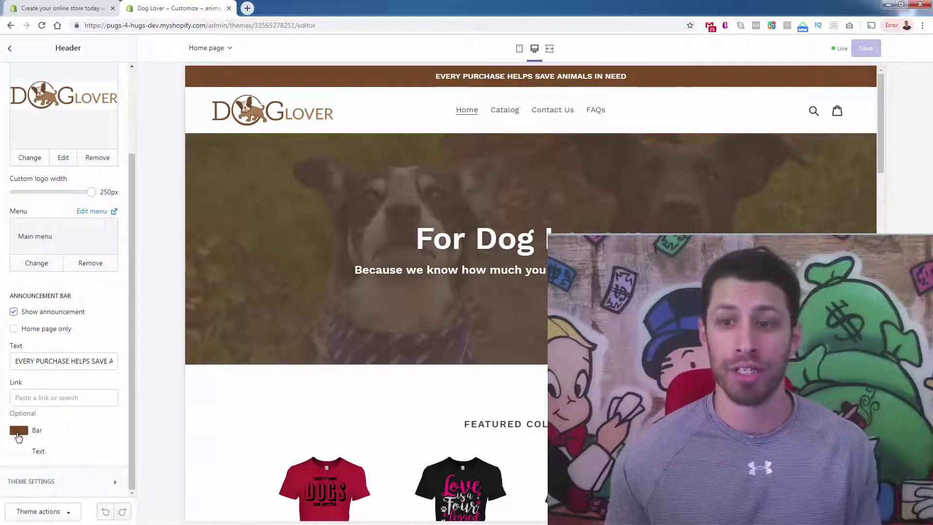
click(18, 435)
click(102, 466)
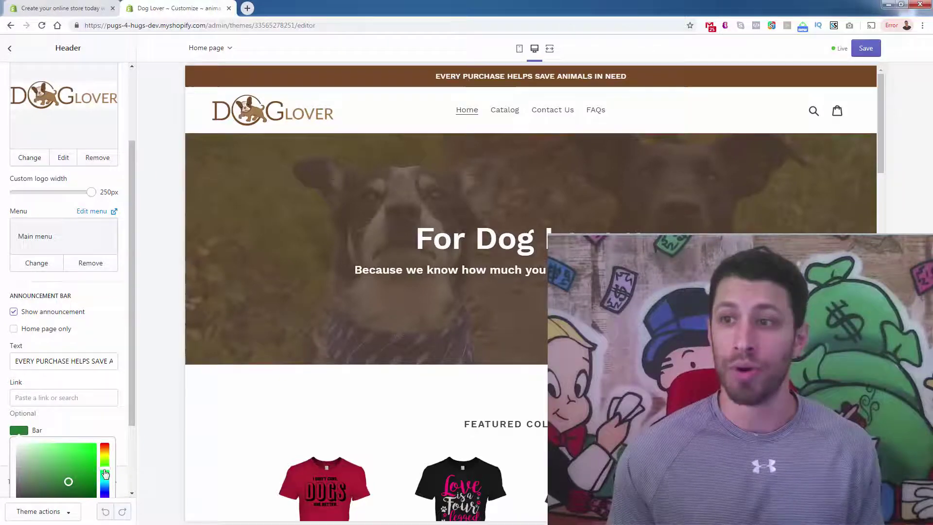
drag(106, 464, 103, 444)
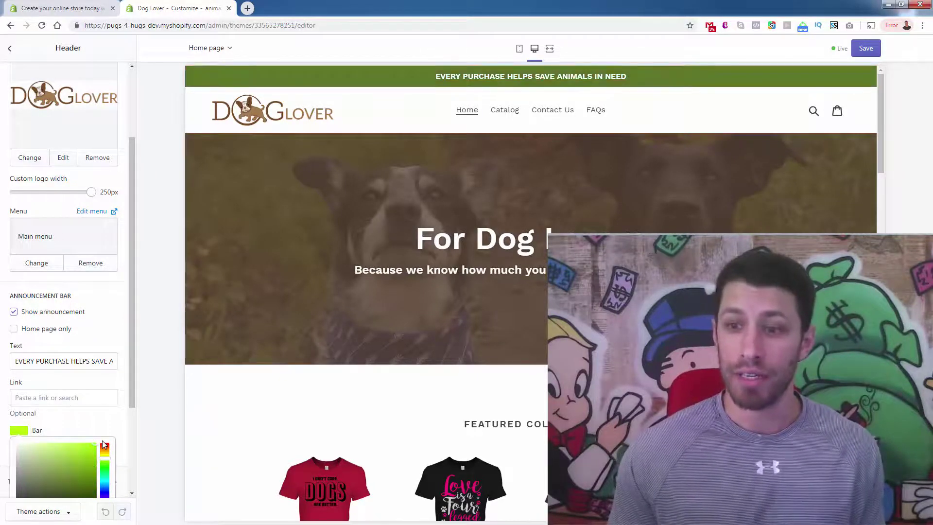
Try vivid orange and magenta, settle the announcement bar on purple, and reload the editor
scroll(103, 443, down, 1)
click(105, 397)
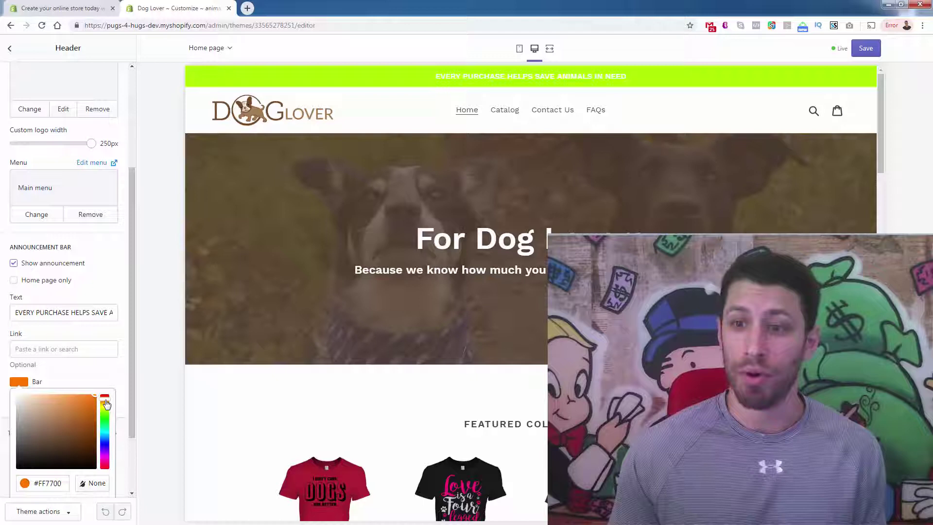
drag(83, 406, 94, 394)
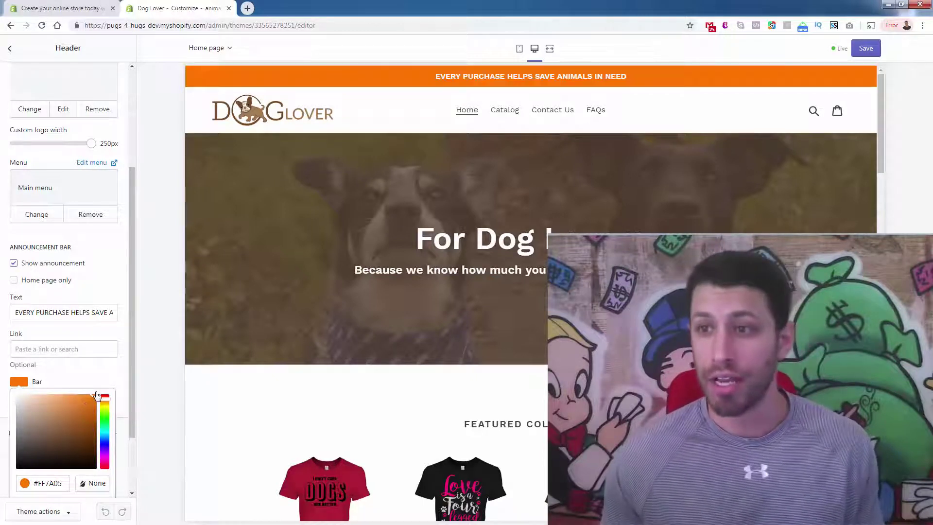
click(104, 462)
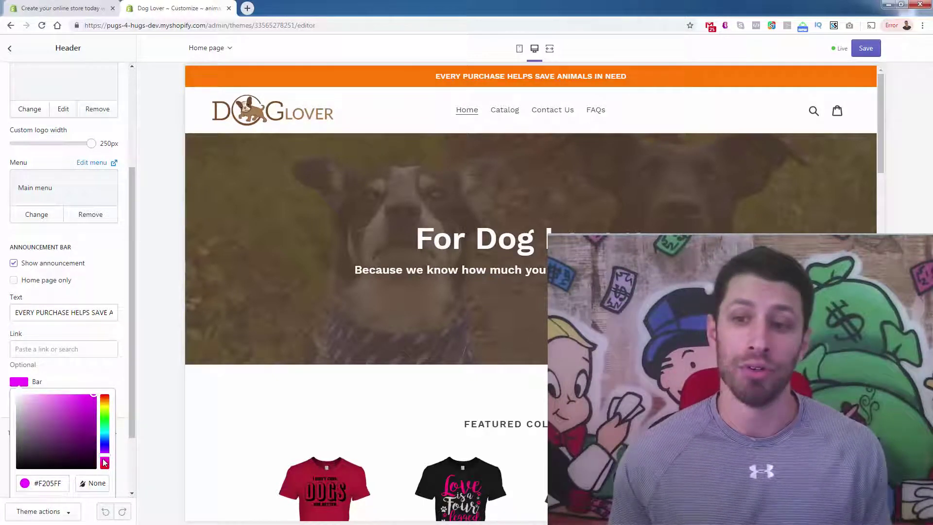
click(80, 423)
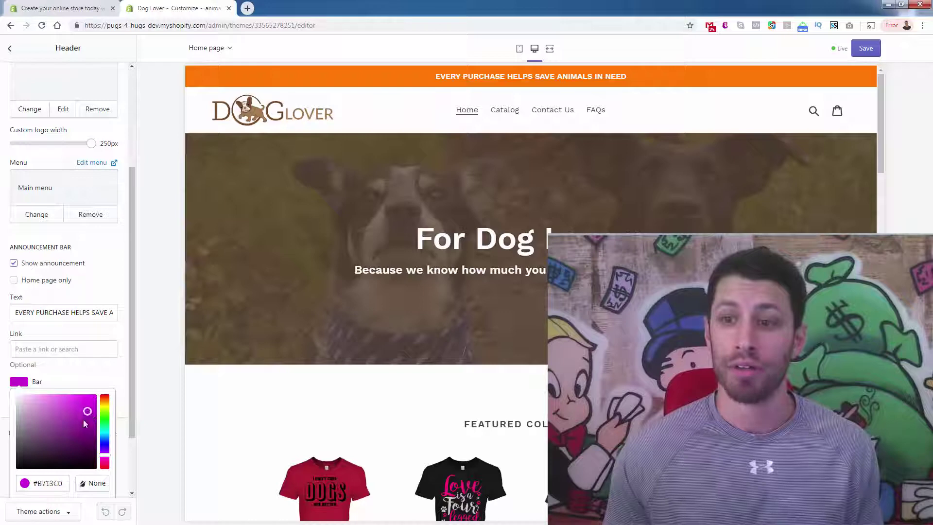
click(42, 26)
Confirm reloading the theme editor despite the unsaved announcement bar colour change
click(512, 80)
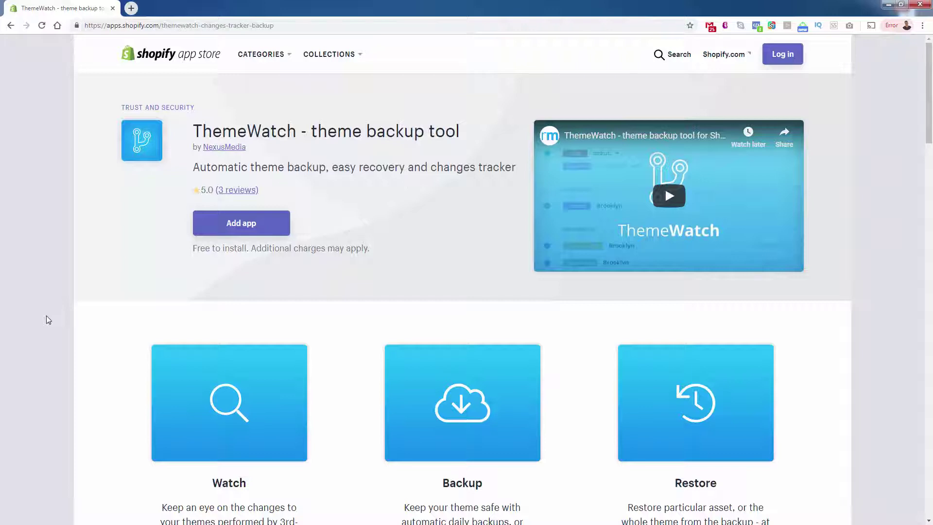
Scroll the ThemeWatch listing down to its Watch, Backup and Restore feature cards
scroll(47, 317, down, 2)
scroll(47, 317, up, 2)
scroll(152, 240, down, 3)
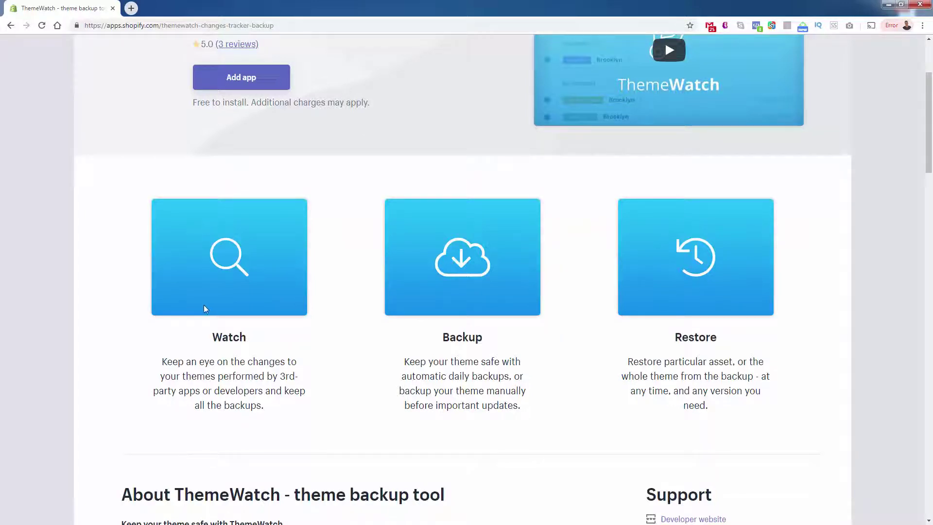
scroll(205, 302, up, 3)
scroll(207, 305, down, 3)
scroll(205, 304, up, 2)
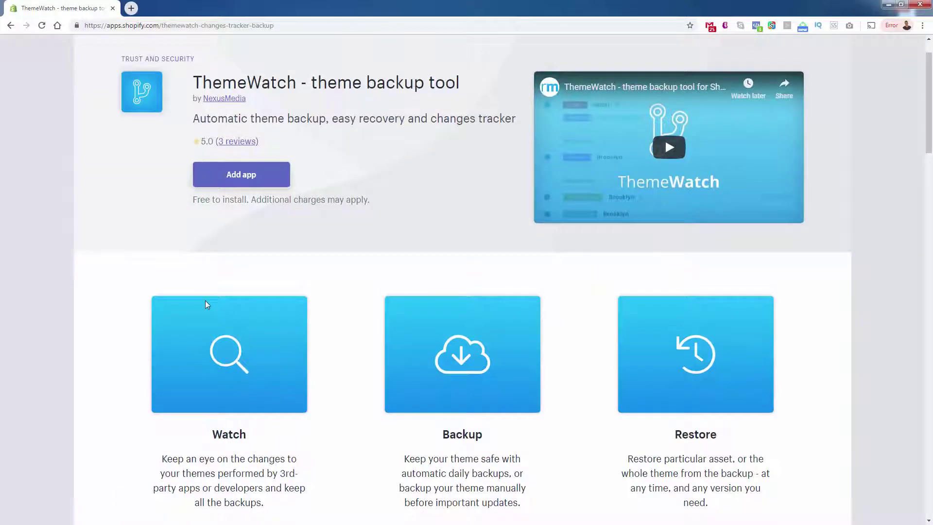
scroll(205, 304, down, 1)
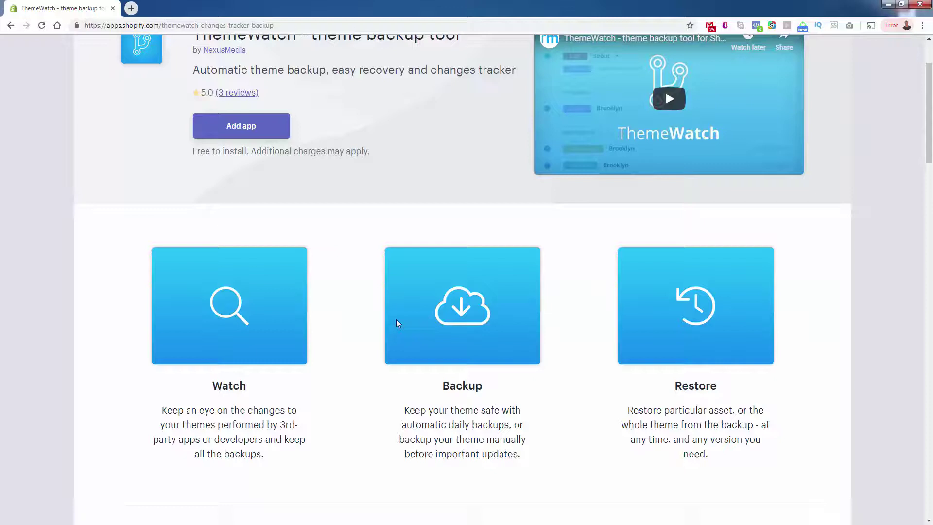
scroll(395, 318, up, 2)
scroll(396, 322, down, 1)
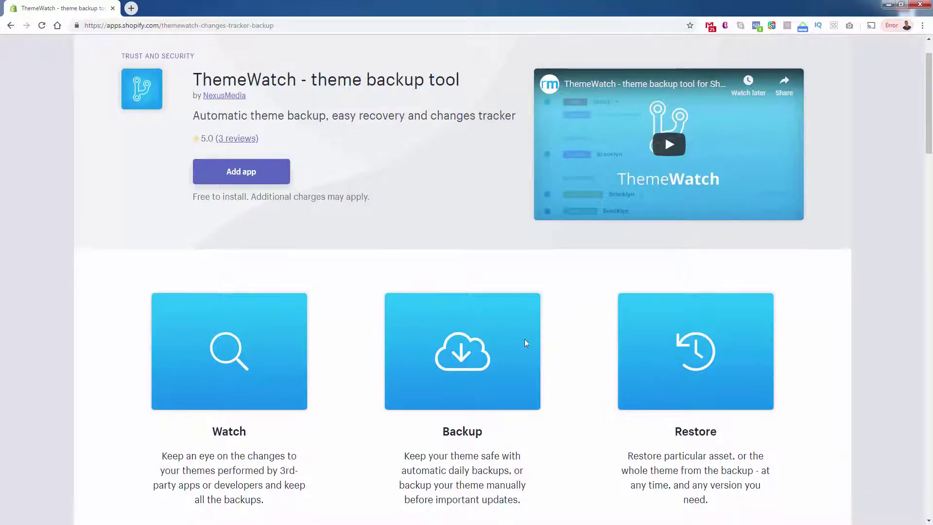
scroll(558, 355, down, 1)
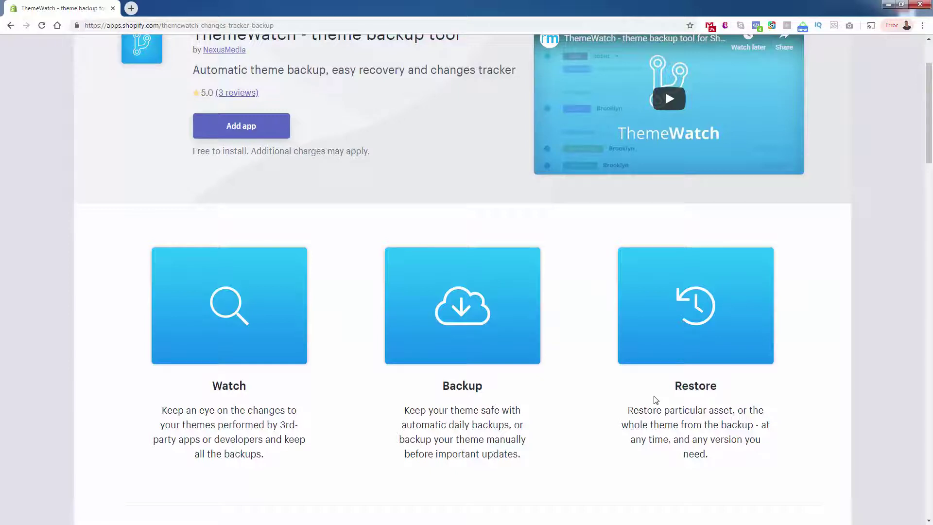
scroll(617, 416, up, 1)
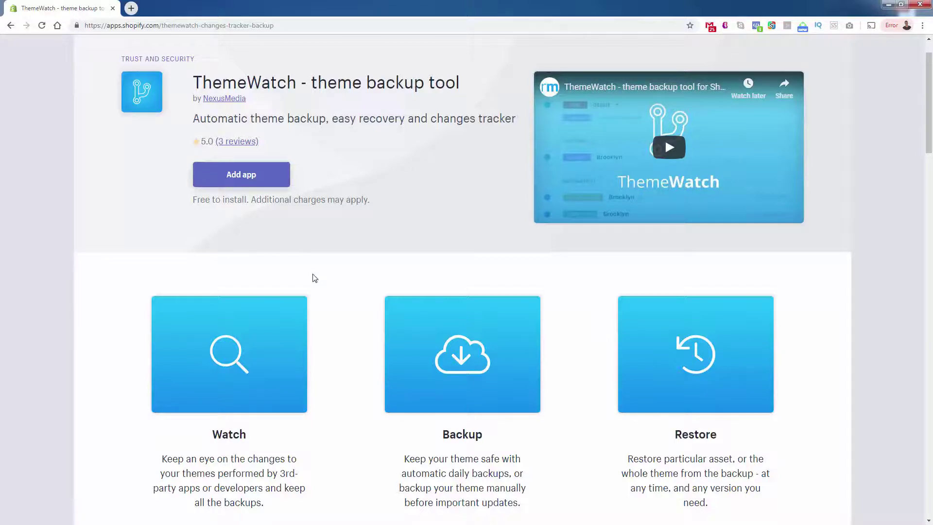
Scroll to the About feature list and highlight, then deselect, the 'Automatic daily backup' bullet
scroll(314, 278, down, 6)
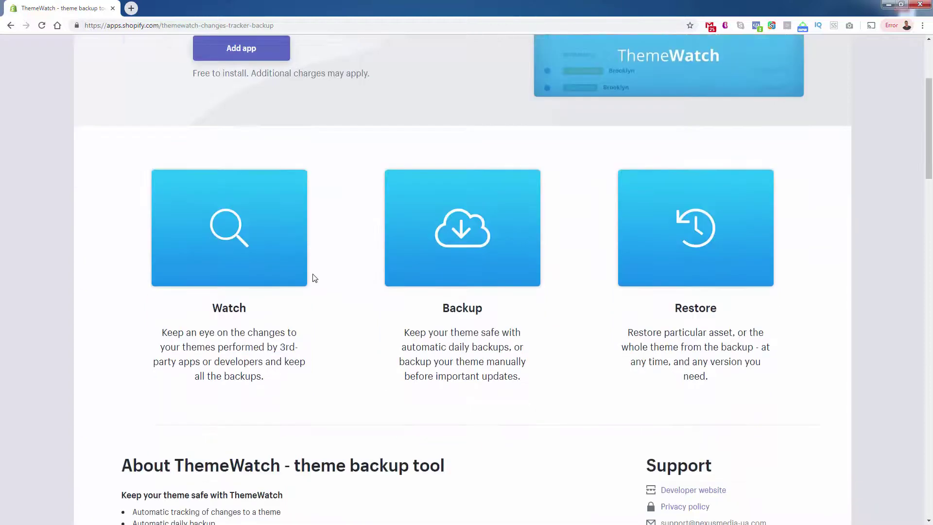
scroll(315, 278, down, 1)
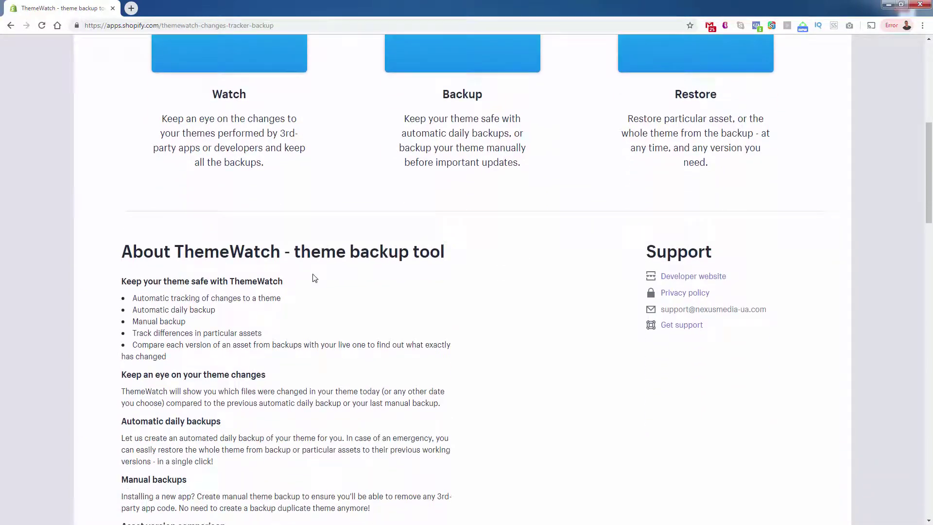
scroll(314, 277, down, 2)
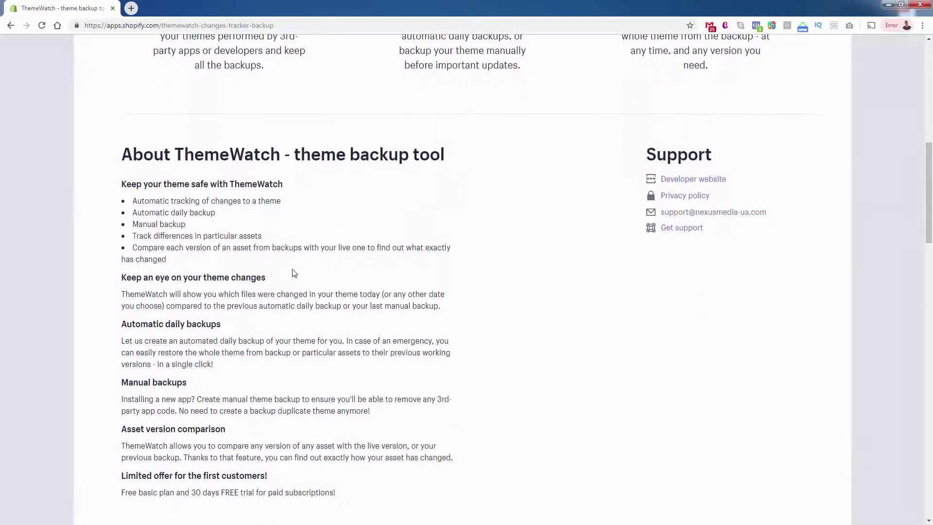
scroll(294, 273, down, 1)
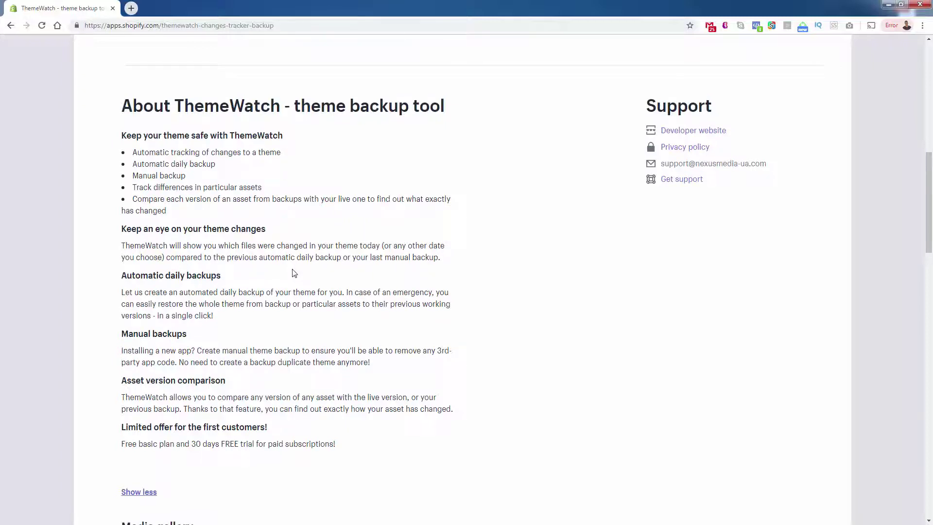
triple_click(190, 163)
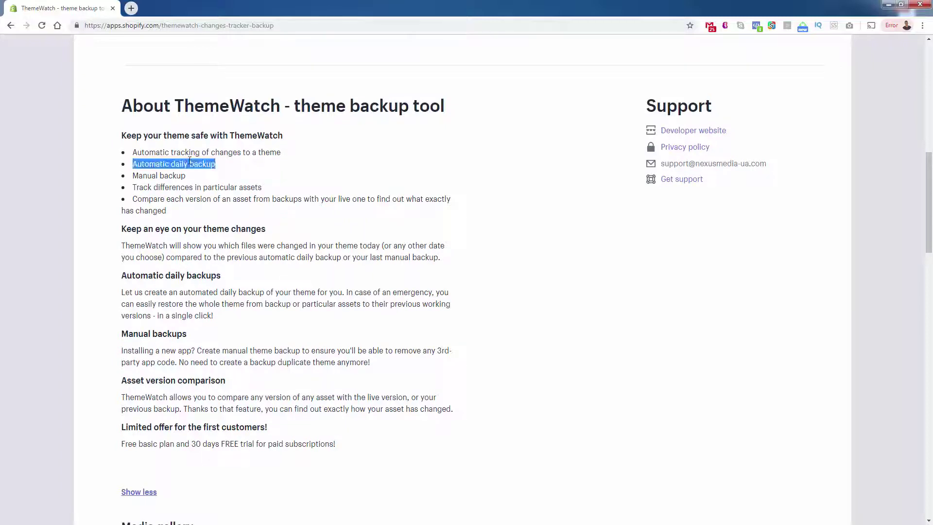
click(243, 170)
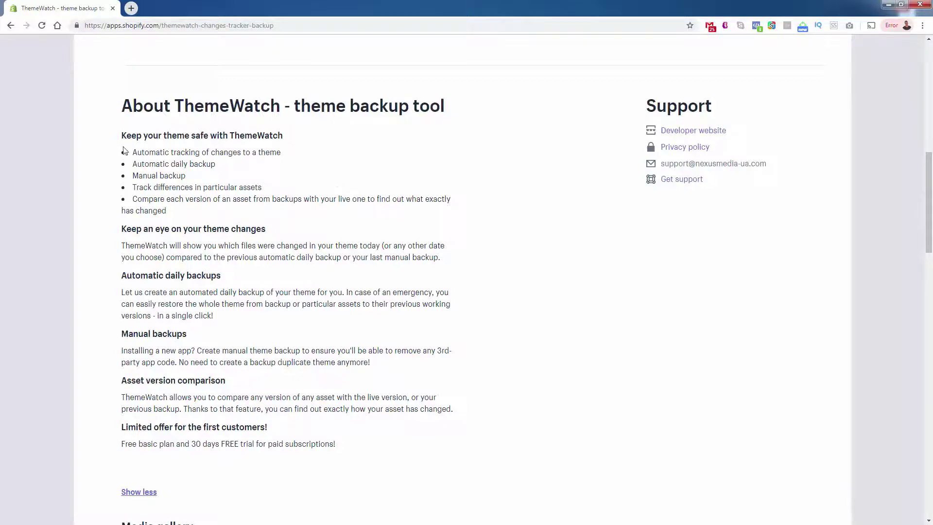
drag(145, 163, 188, 168)
triple_click(188, 168)
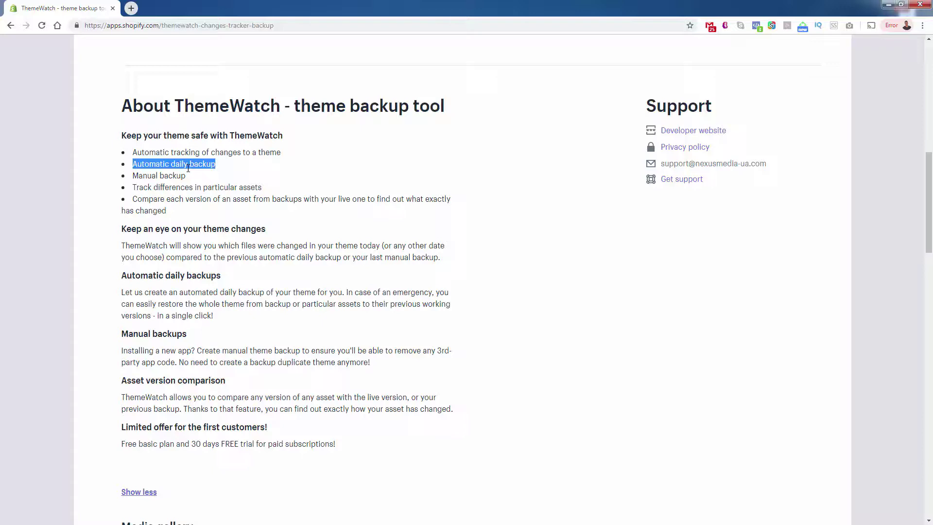
click(188, 192)
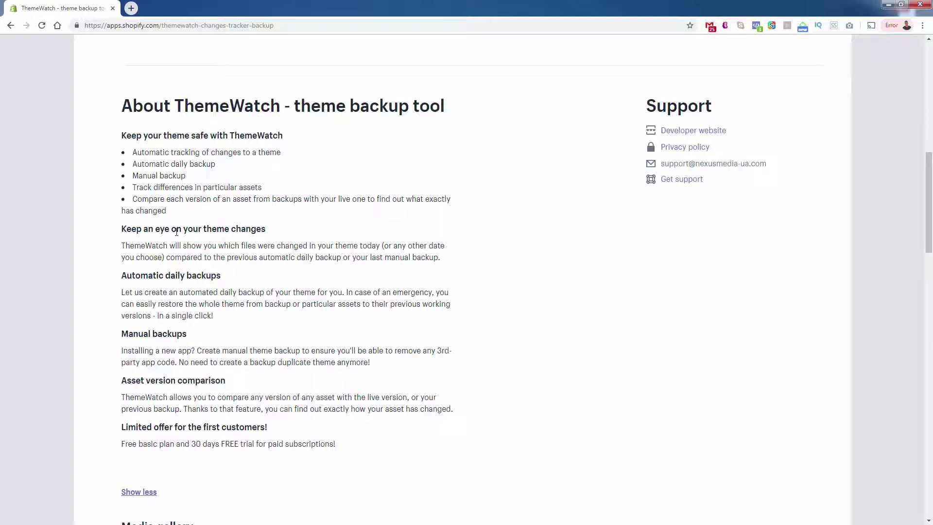
Scroll down to Pricing, showing $3 per theme per month, then back up to the Media gallery
scroll(168, 243, down, 1)
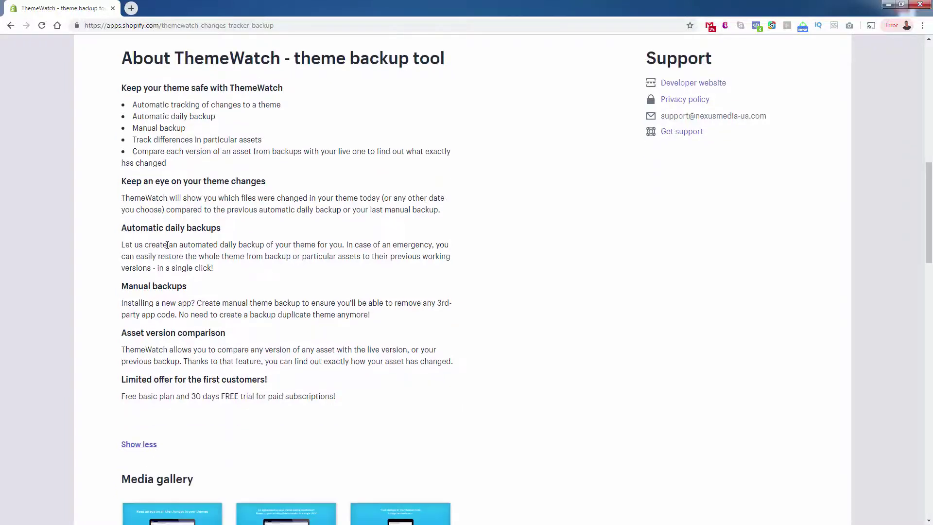
scroll(168, 245, down, 1)
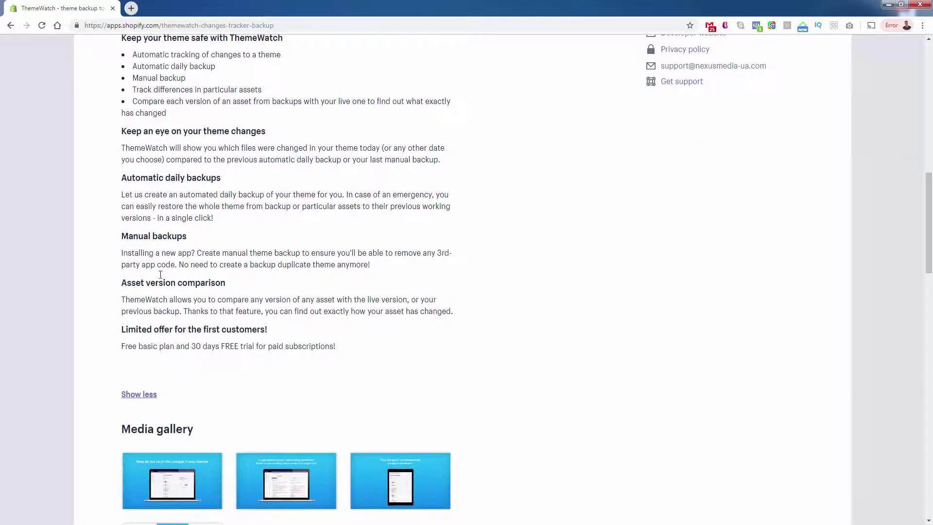
scroll(160, 274, down, 10)
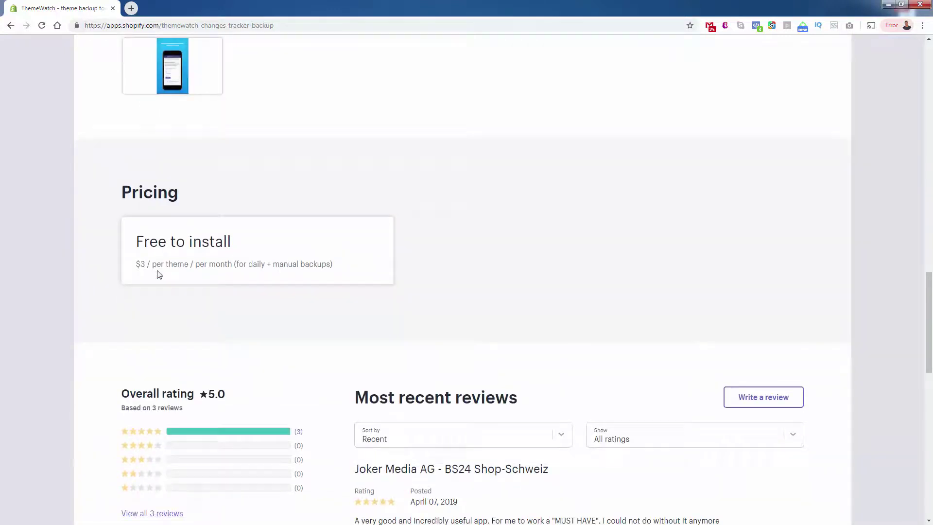
scroll(158, 272, up, 3)
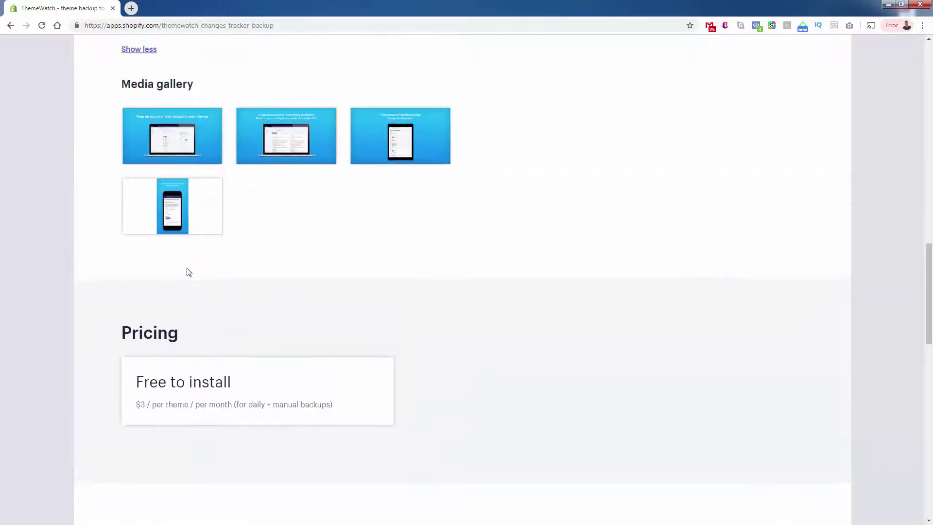
scroll(425, 373, up, 1)
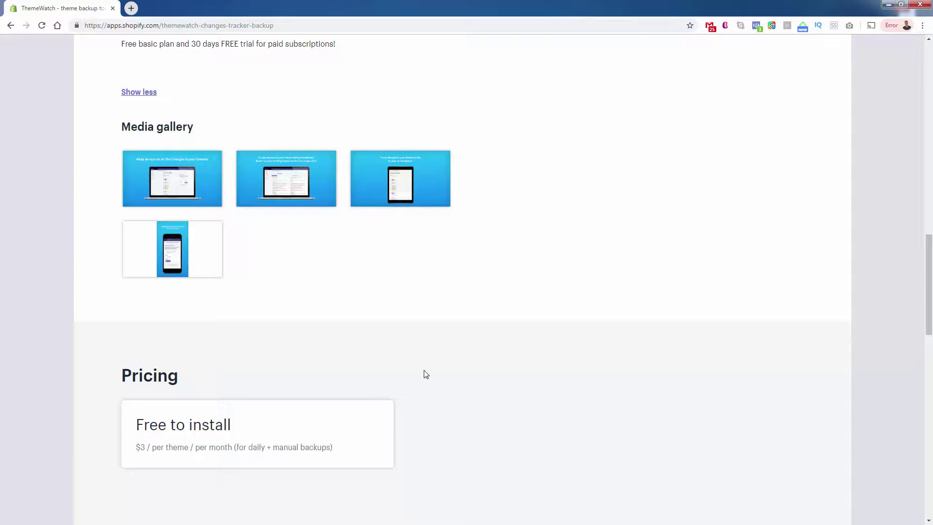
scroll(426, 375, up, 1)
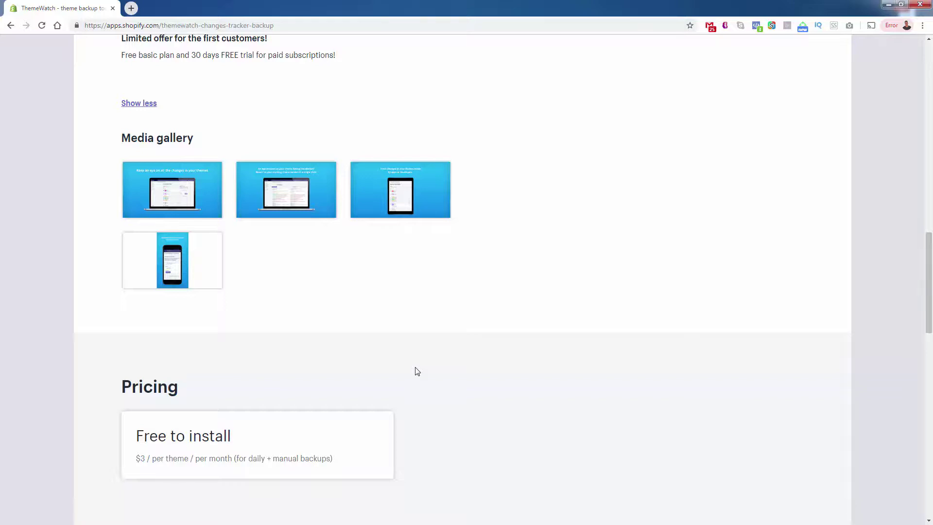
Scroll back to the top of the ThemeWatch page with its title, 5.0 rating and intro video
scroll(417, 372, up, 6)
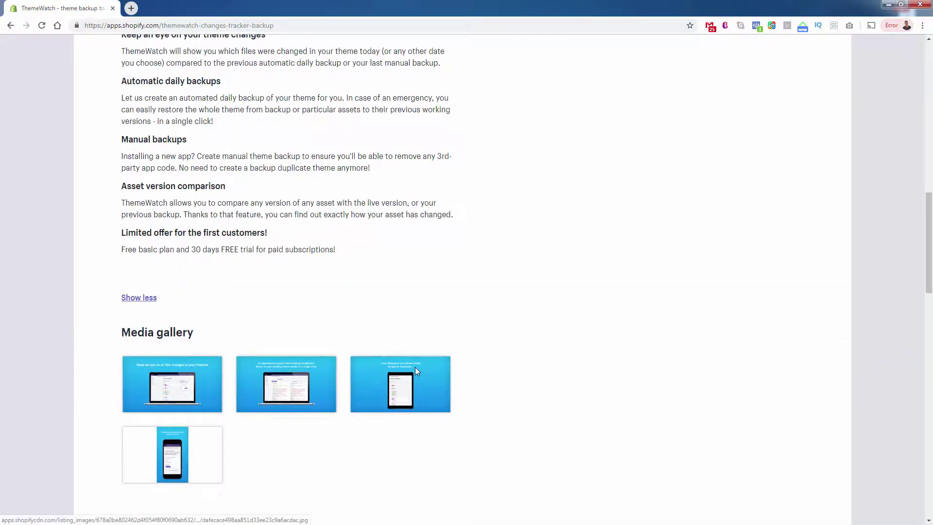
scroll(416, 372, up, 2)
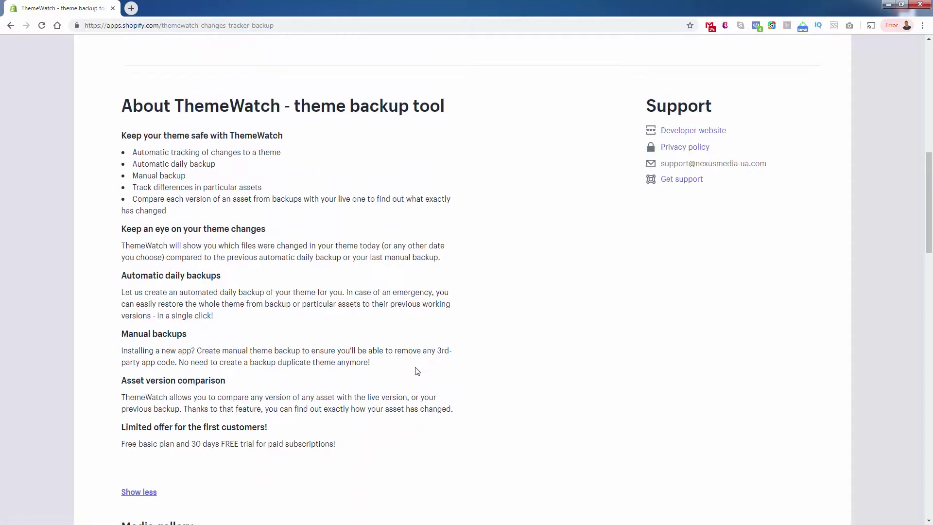
scroll(416, 372, up, 11)
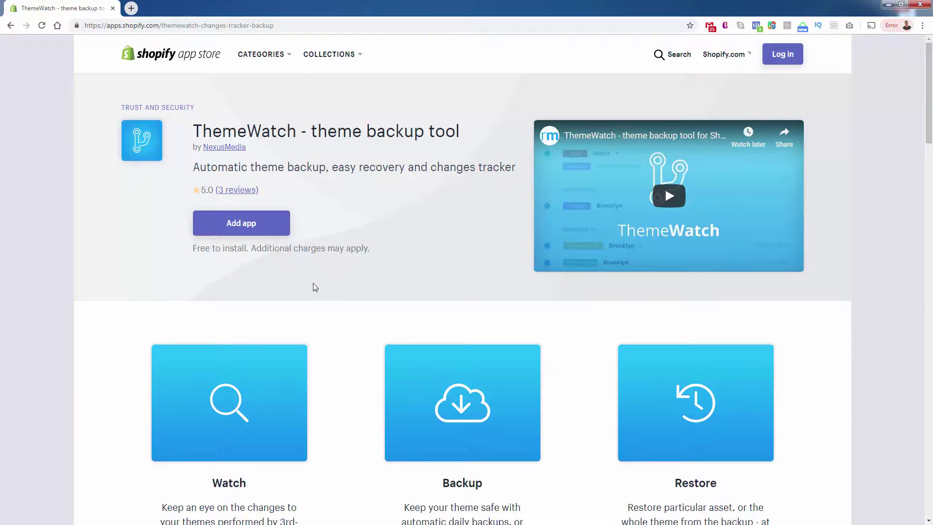
scroll(345, 346, down, 2)
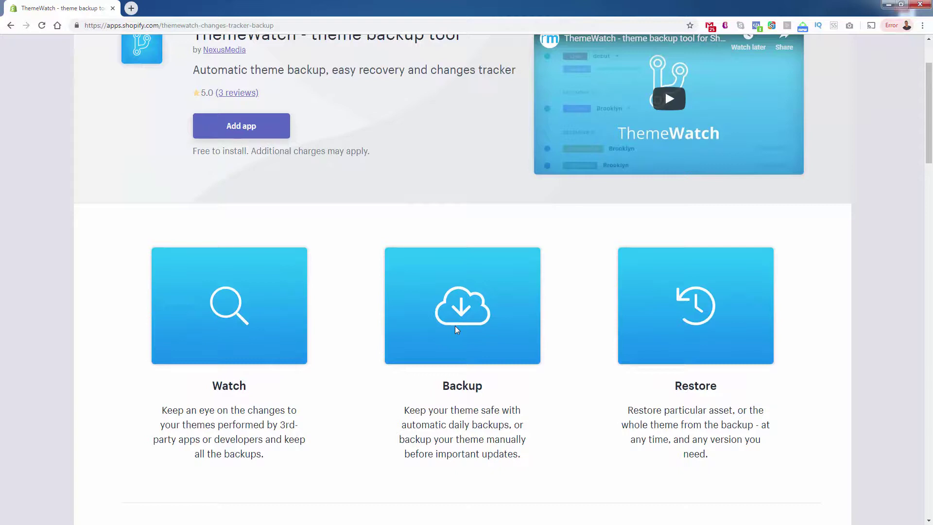
scroll(626, 403, up, 2)
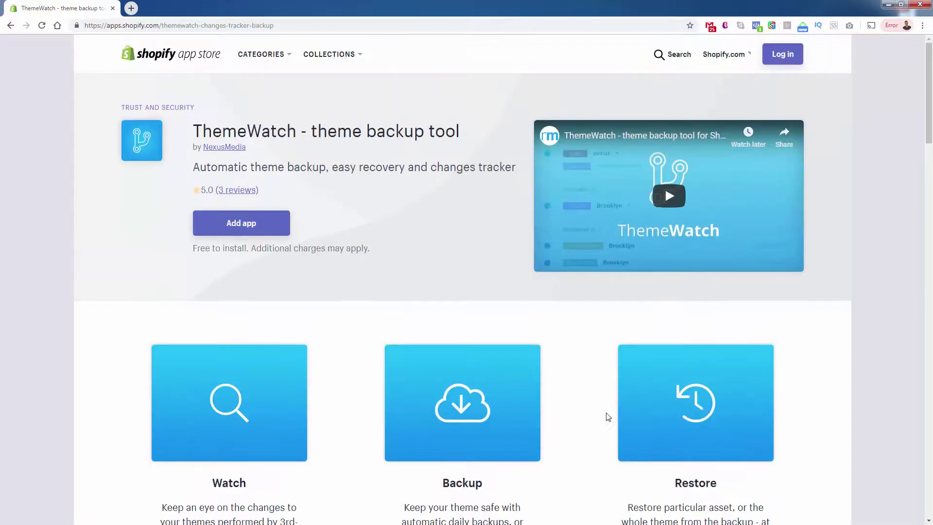